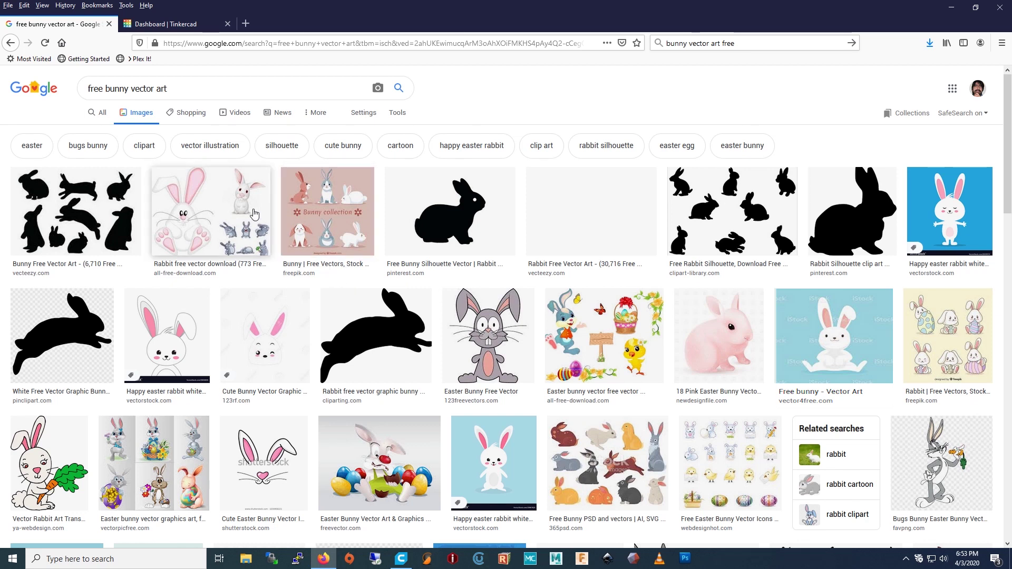
- From the Tinkercad dashboard, create a new blank design (Frantic Uusam-Gogo)
key(ctrl+Tab)
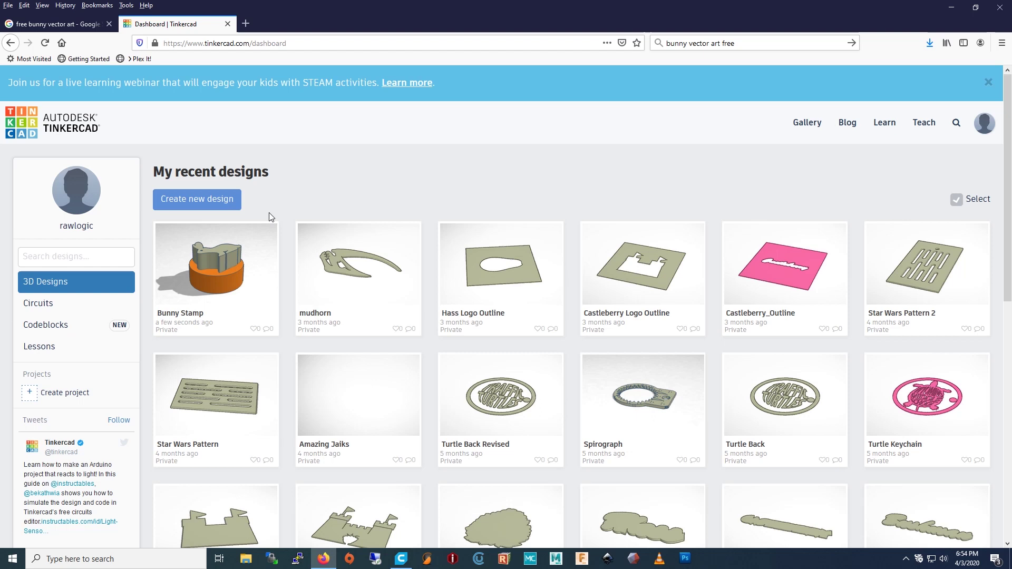
click(206, 205)
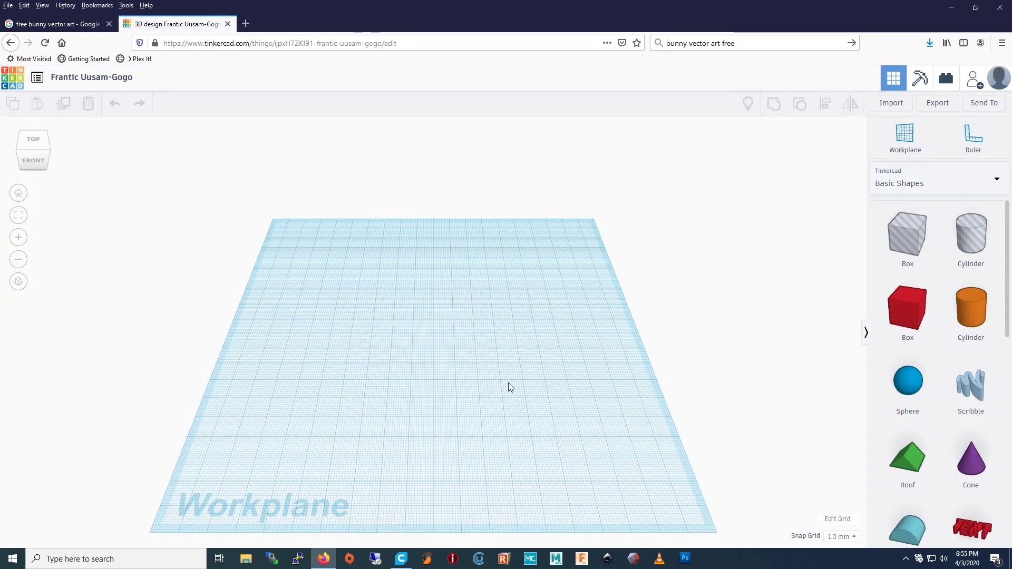
- Import Bunny.svg as a solid bunny extrusion onto the workplane
click(899, 102)
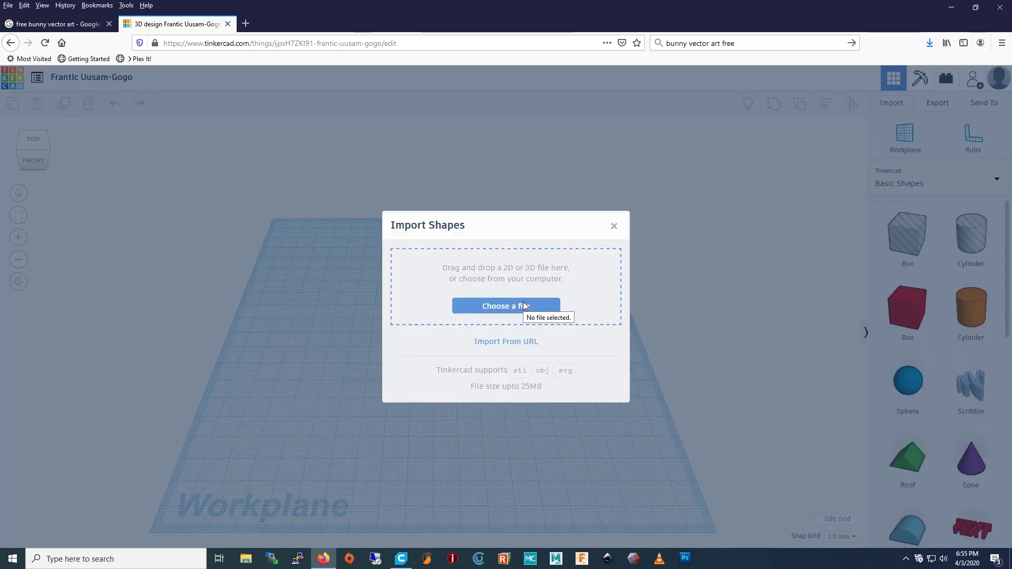
click(523, 306)
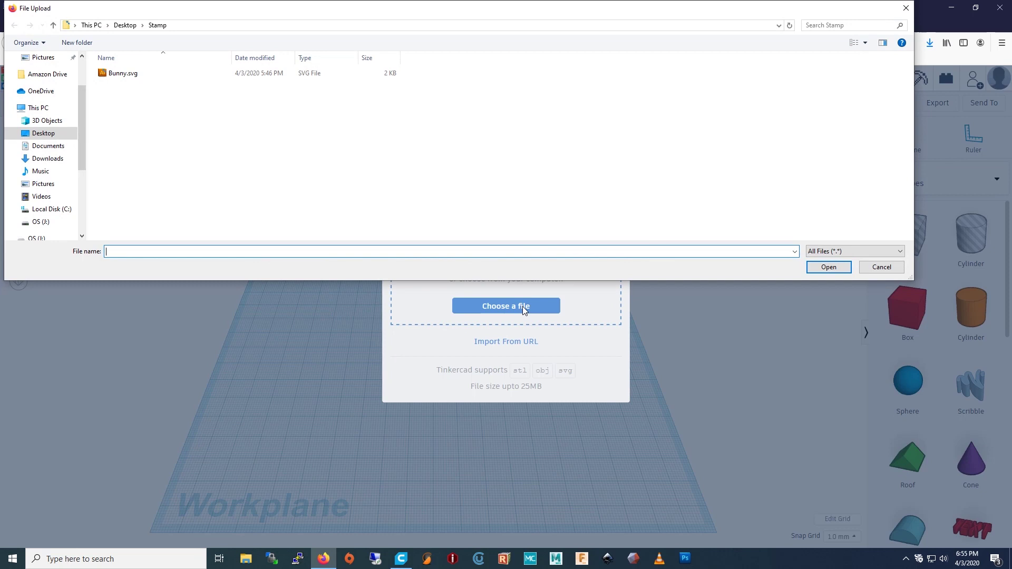
click(297, 77)
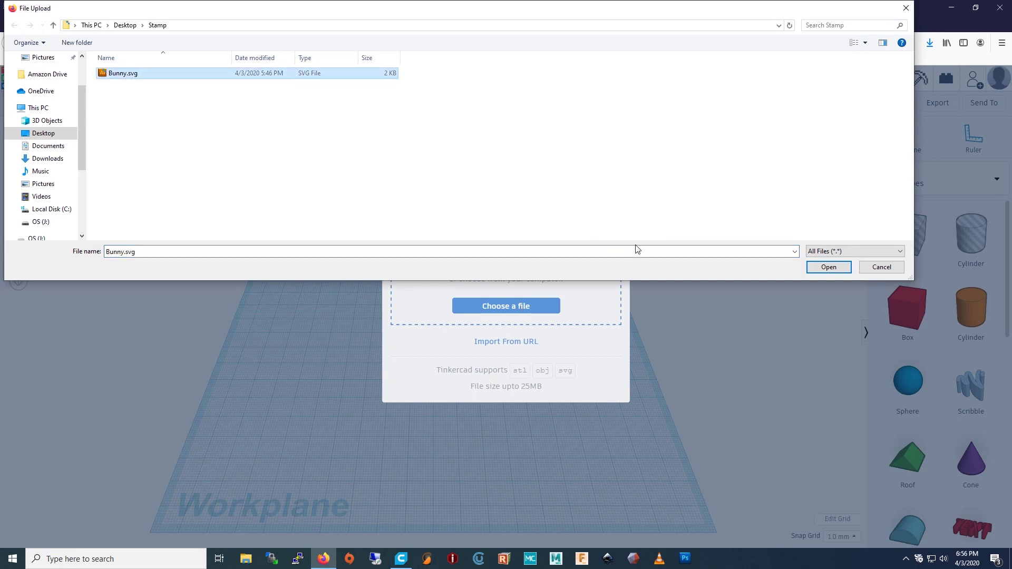
click(833, 269)
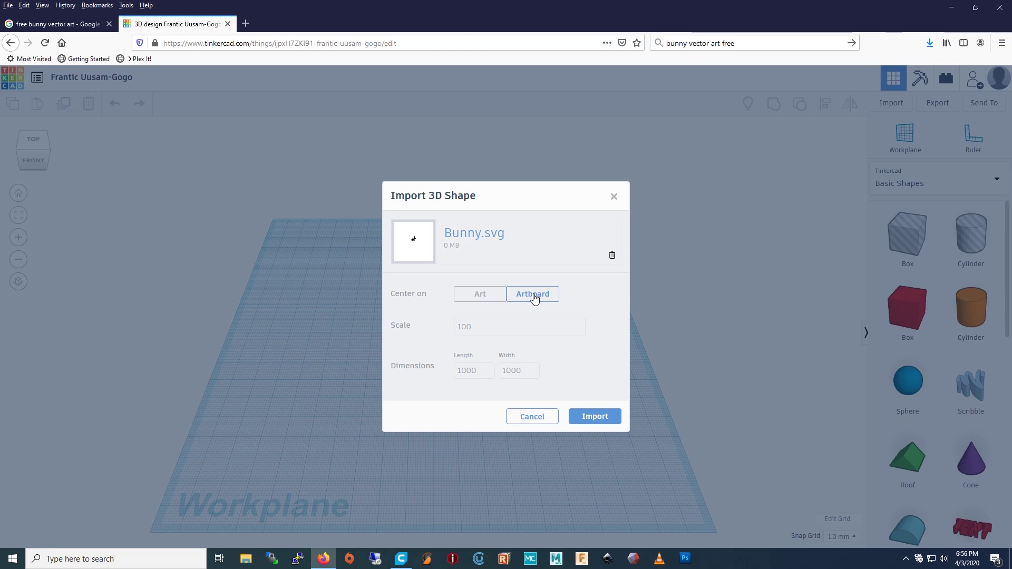
click(596, 416)
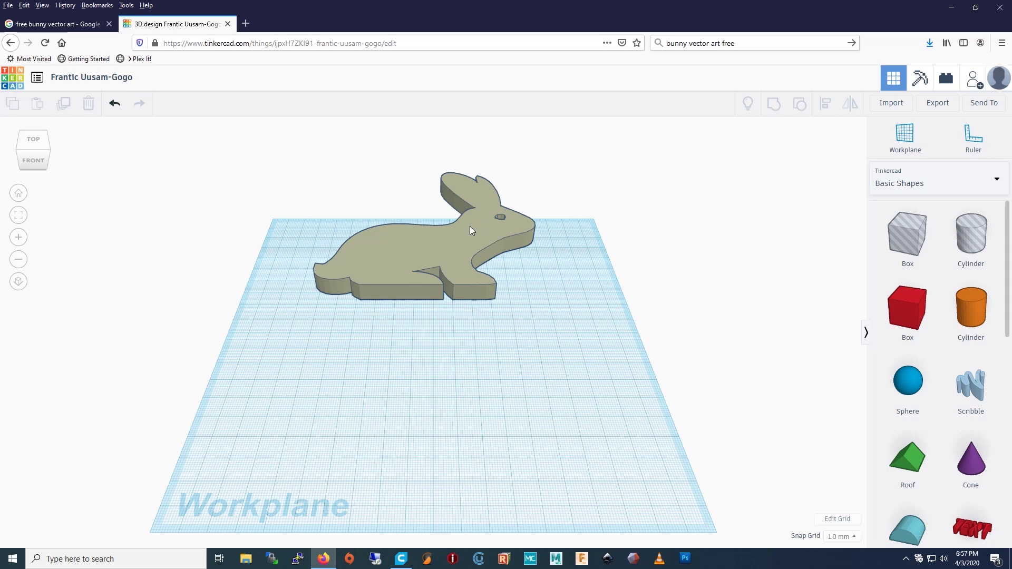
click(449, 254)
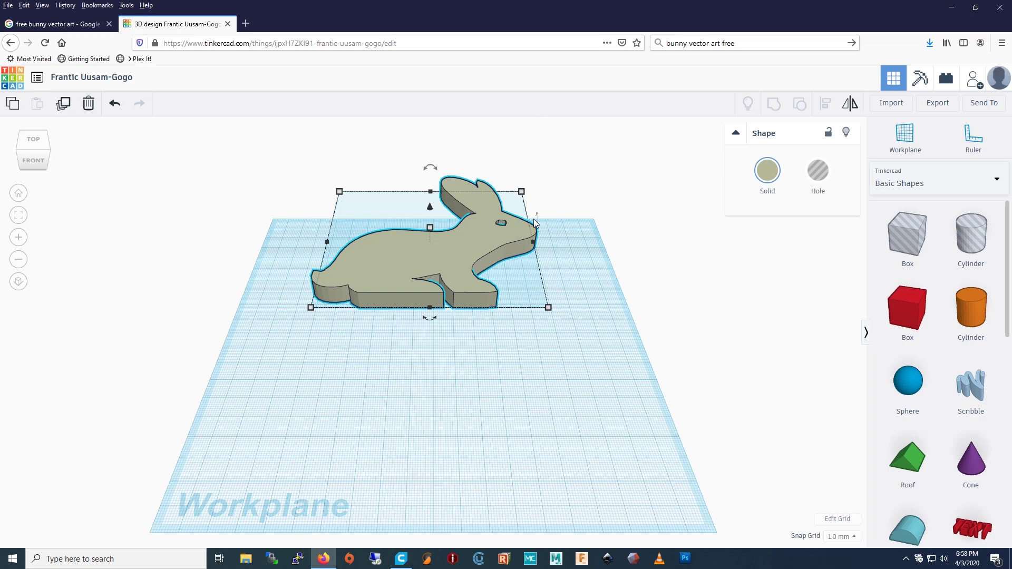
drag(536, 215, 537, 213)
click(849, 103)
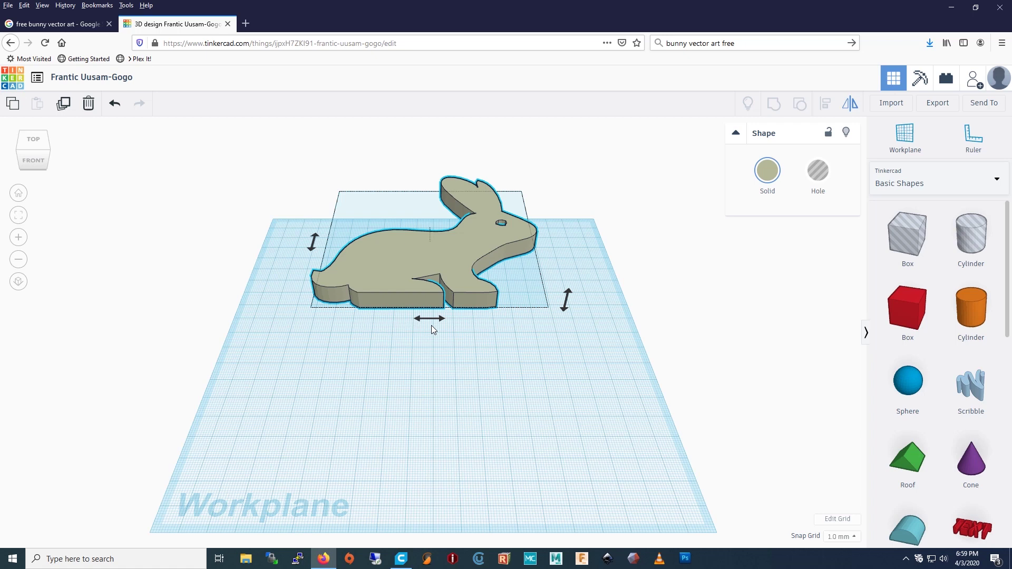
click(435, 318)
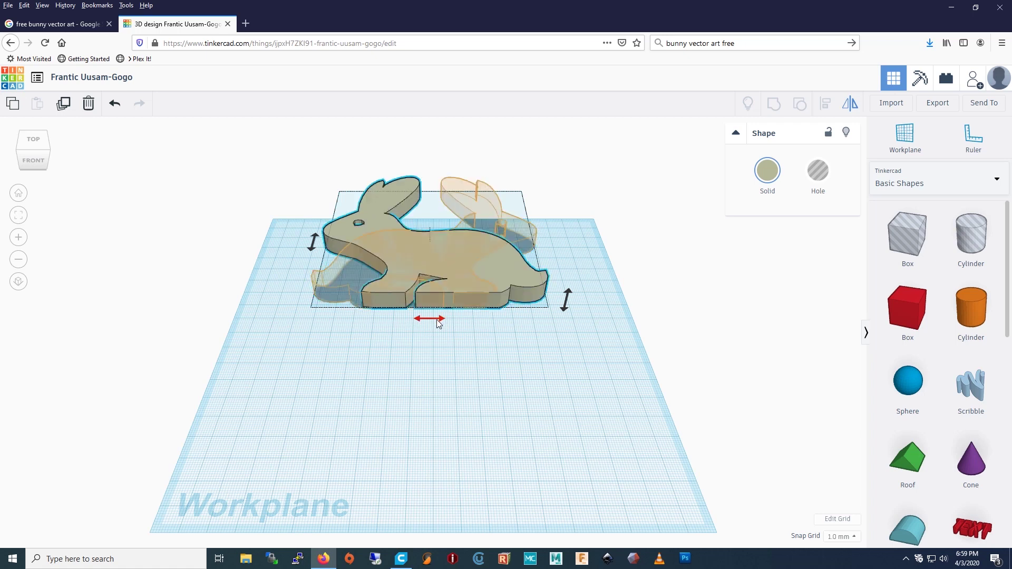
click(436, 319)
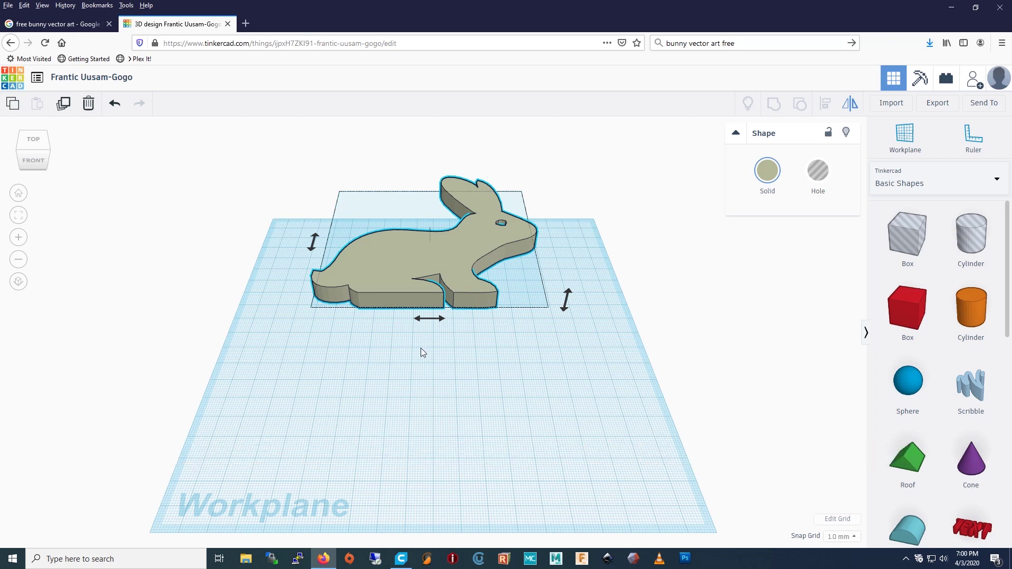
- Add a cylinder to the workplane in front of the bunny
key(c)
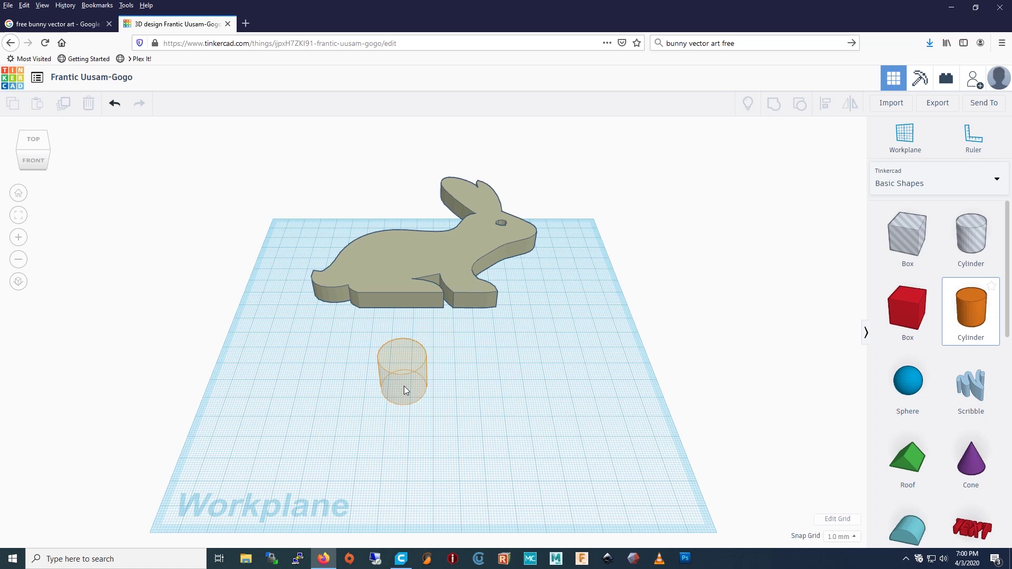
click(404, 386)
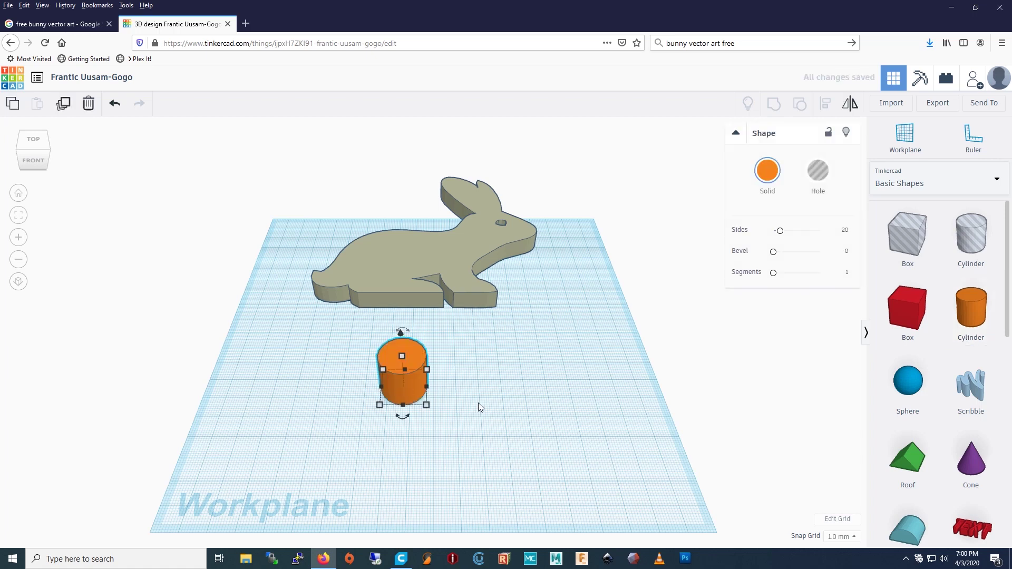
drag(402, 418, 420, 424)
- Resize the cylinder into a flat, wide disc measuring 129 × 129 mm
mouse_move(405, 406)
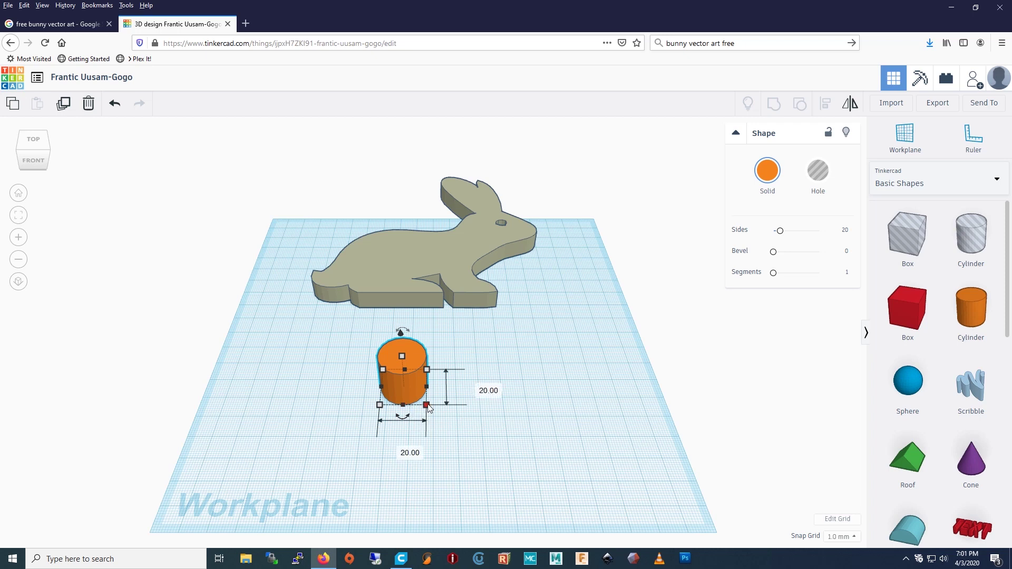
shift+drag(427, 406, 532, 438)
mouse_move(461, 371)
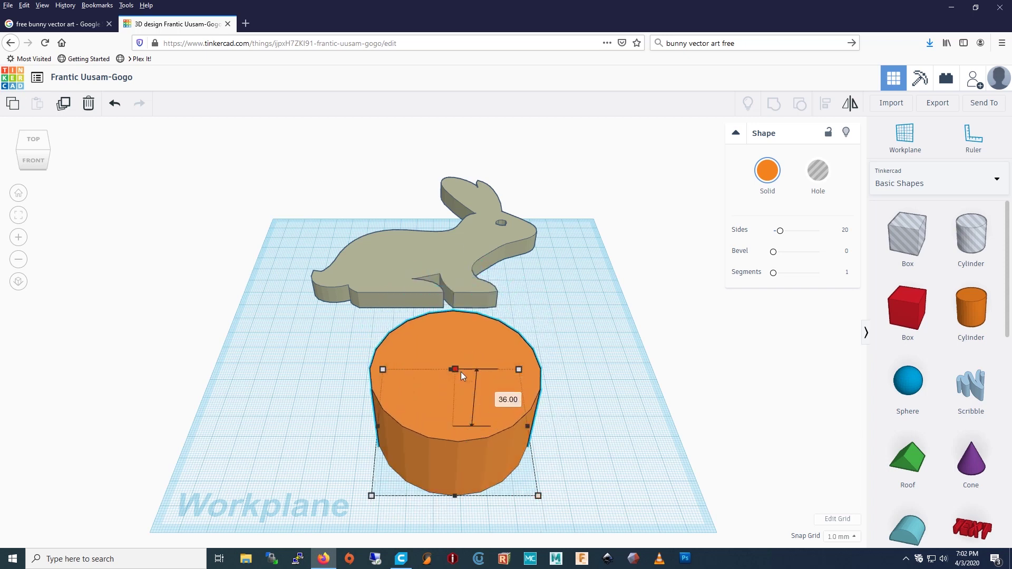
drag(461, 372, 464, 405)
drag(382, 370, 291, 313)
mouse_move(403, 349)
mouse_down()
mouse_move(406, 384)
mouse_move(409, 359)
mouse_up()
drag(304, 304, 278, 281)
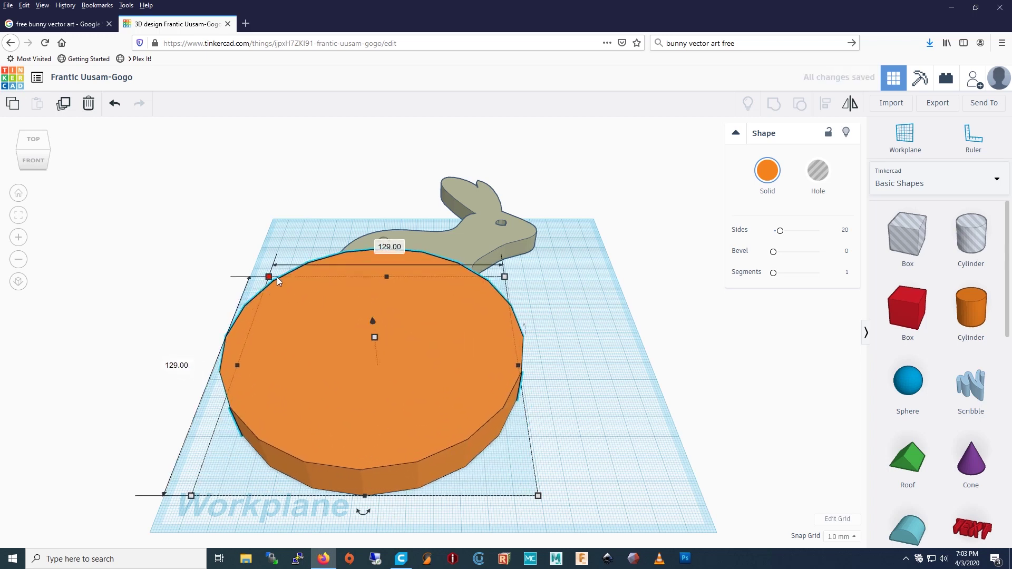
- Set the orange disc's height to 11 mm and its Sides to 64
key(Escape)
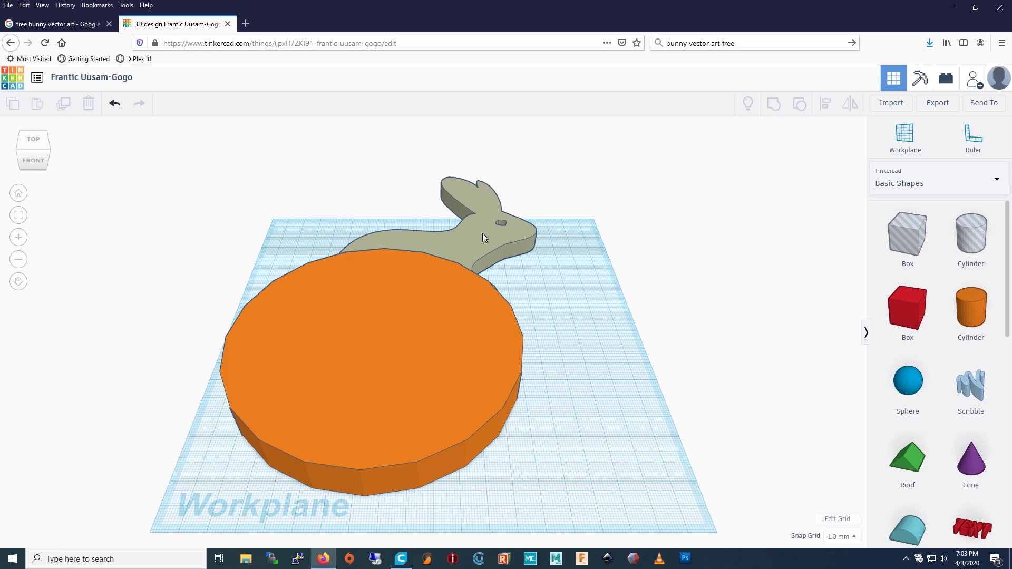
click(491, 273)
drag(369, 333, 396, 369)
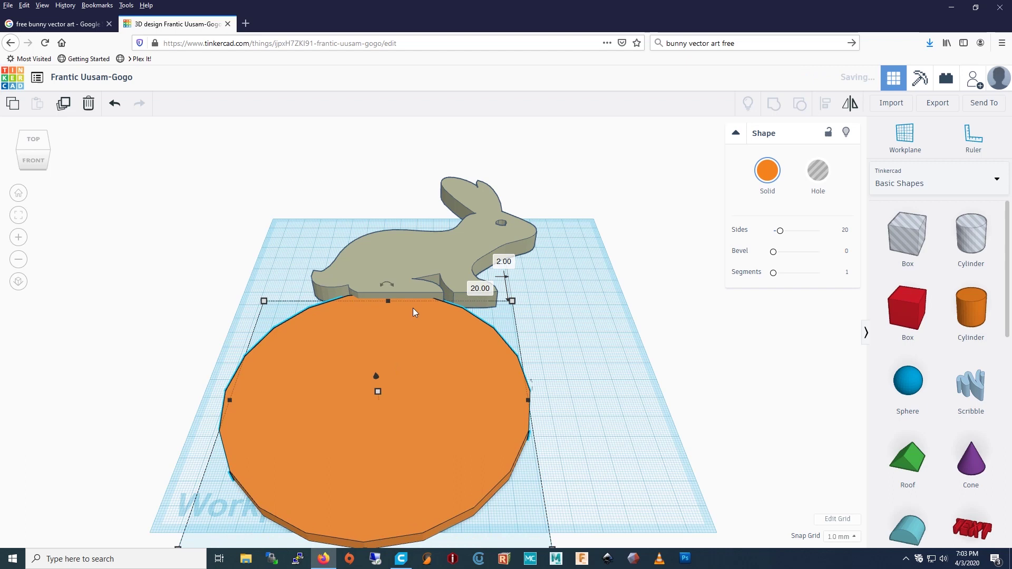
click(453, 242)
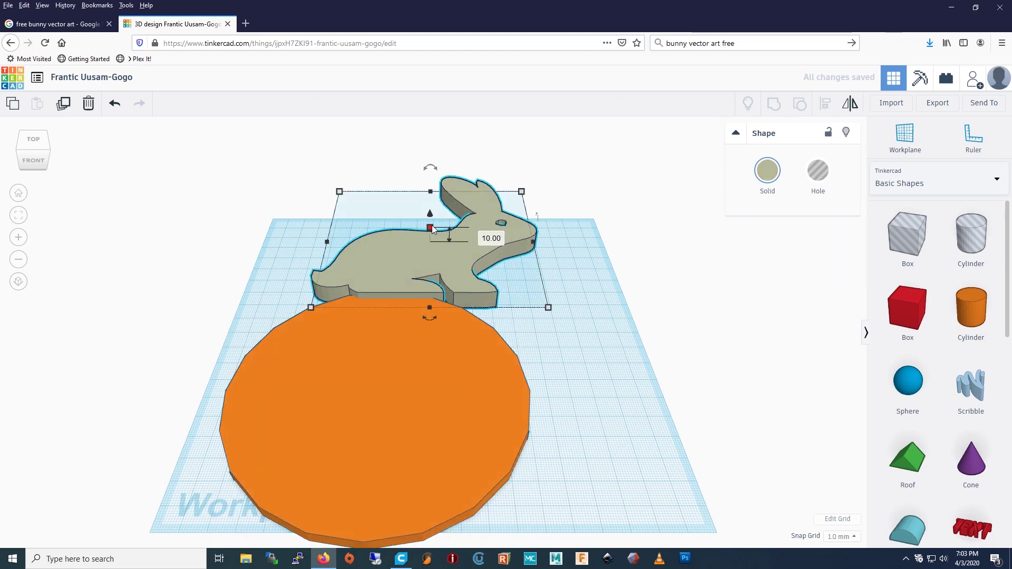
click(378, 414)
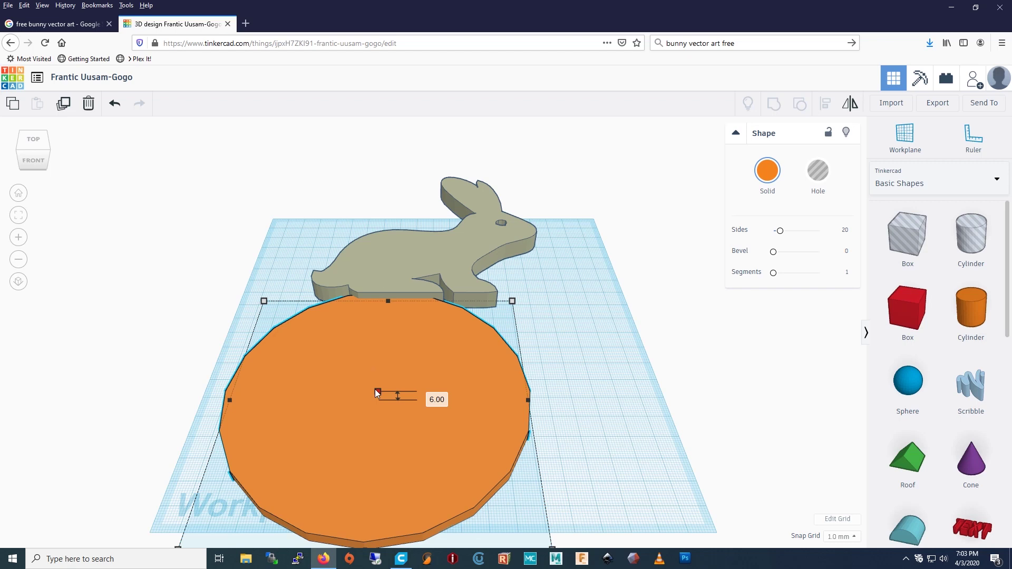
drag(376, 391, 376, 386)
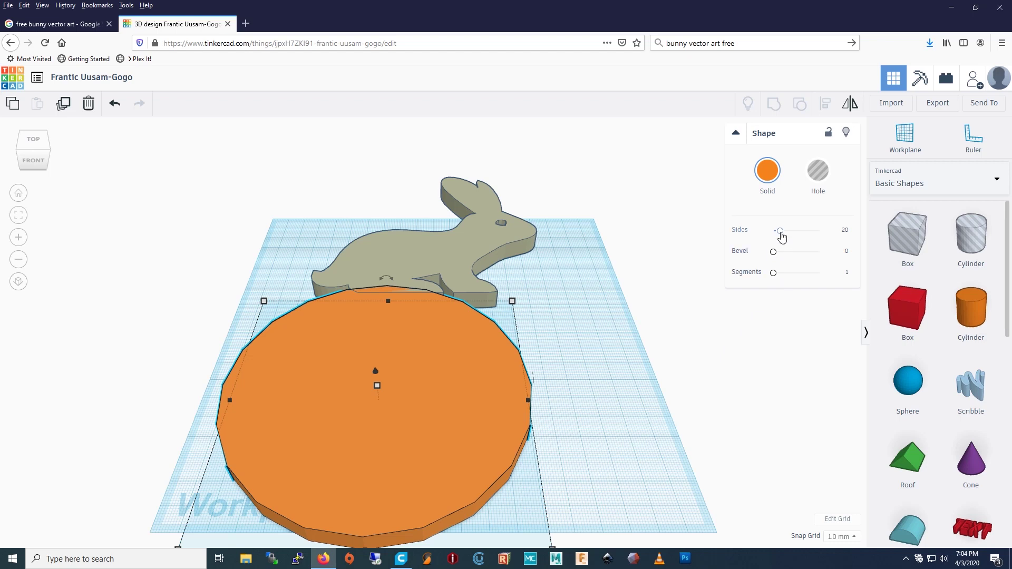
drag(781, 236, 829, 237)
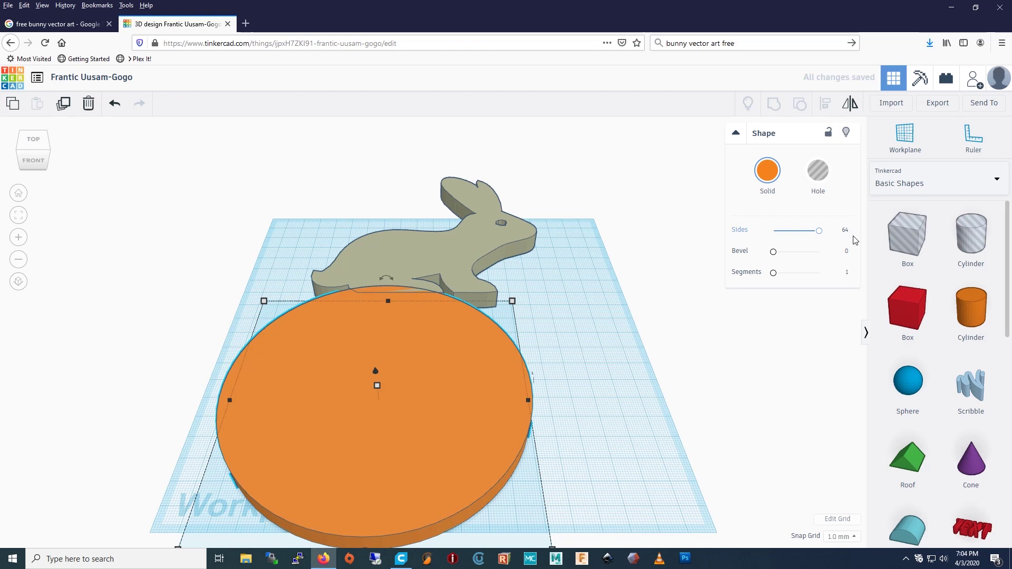
- Select the bunny and disc together and centre them on both axes with Align
click(619, 316)
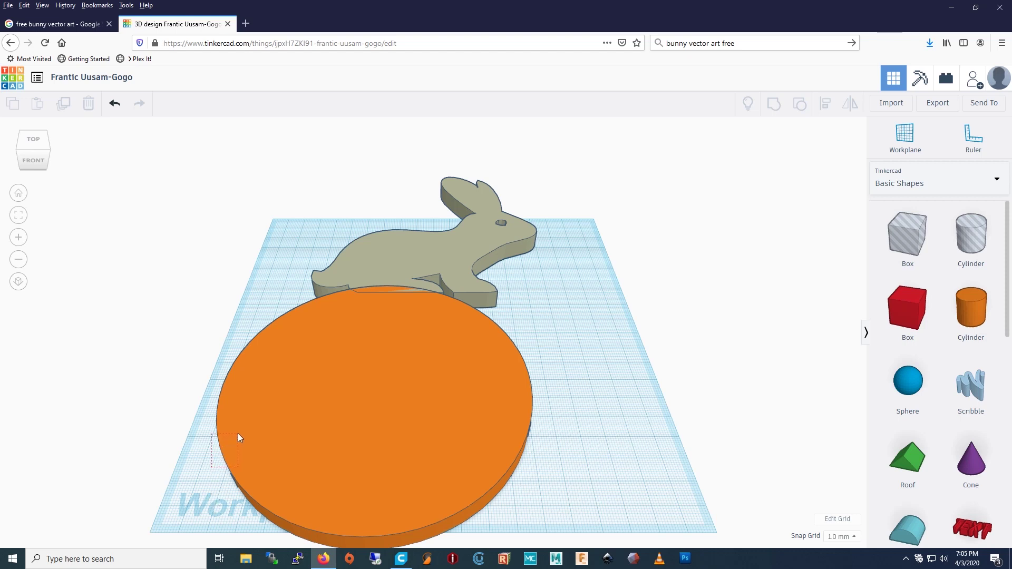
drag(239, 434, 722, 184)
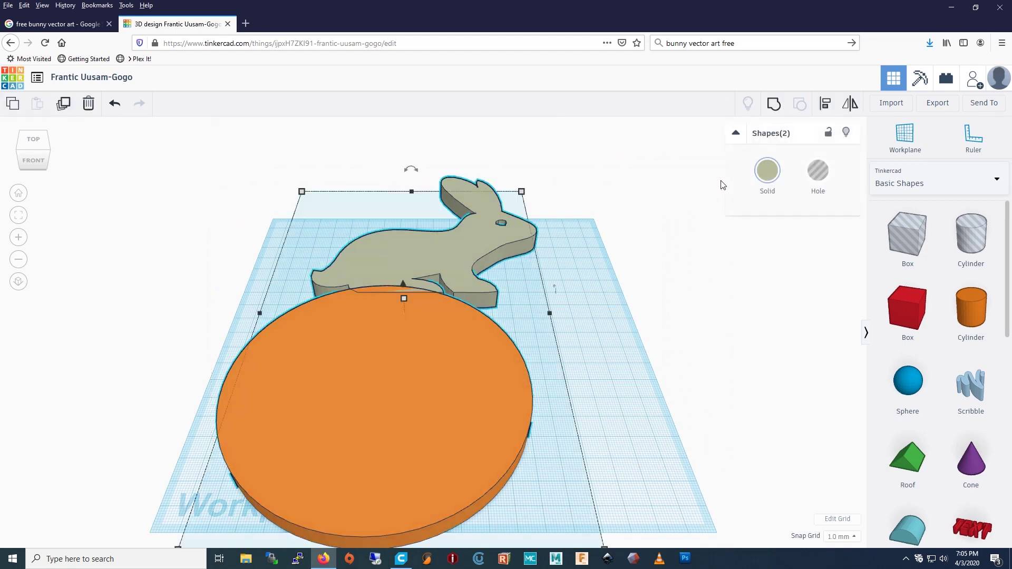
click(825, 117)
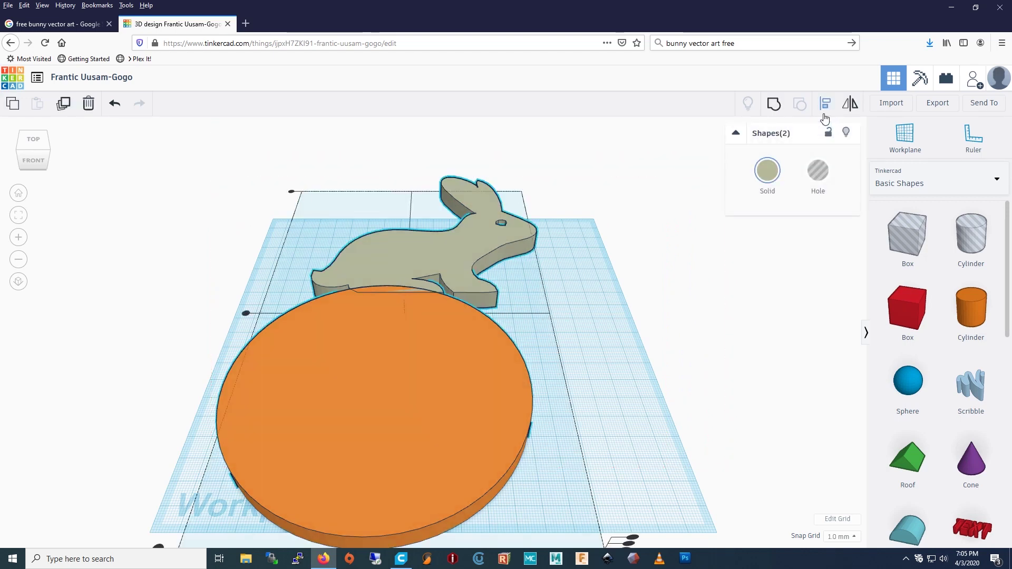
click(246, 315)
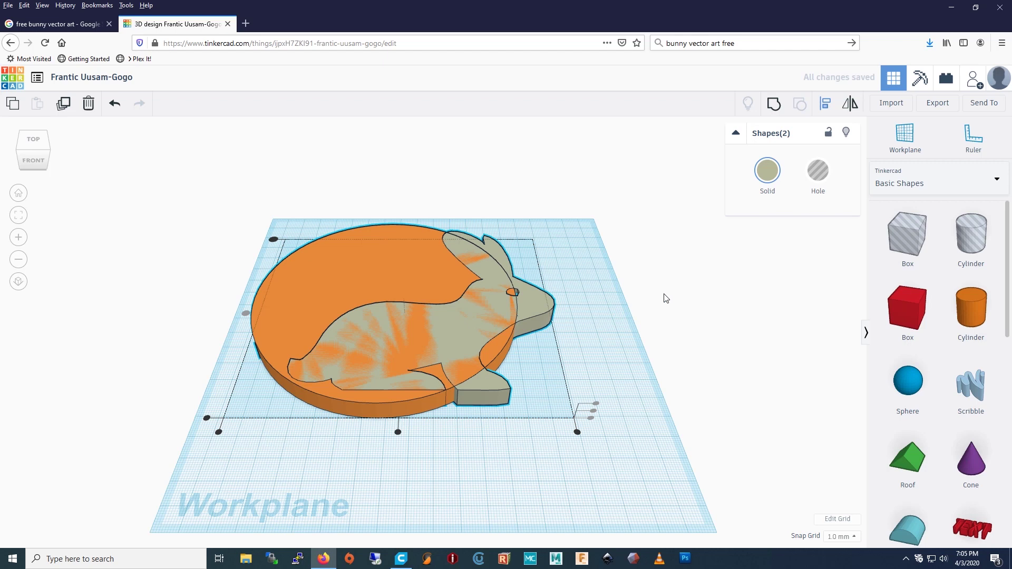
click(398, 433)
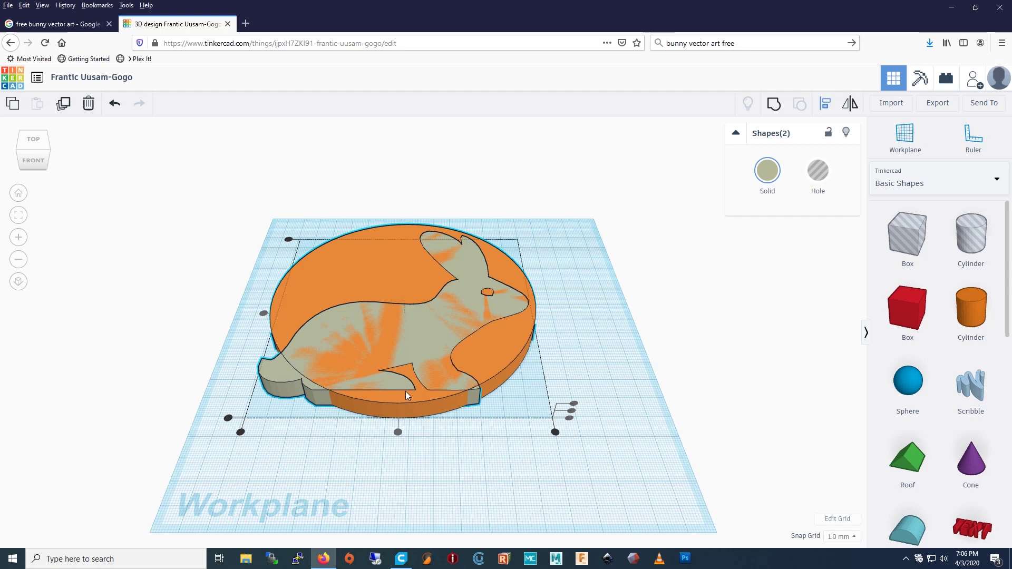
- Enlarge the orange plate to roughly 145 × 145 mm so it surrounds the bunny
click(439, 340)
click(439, 340)
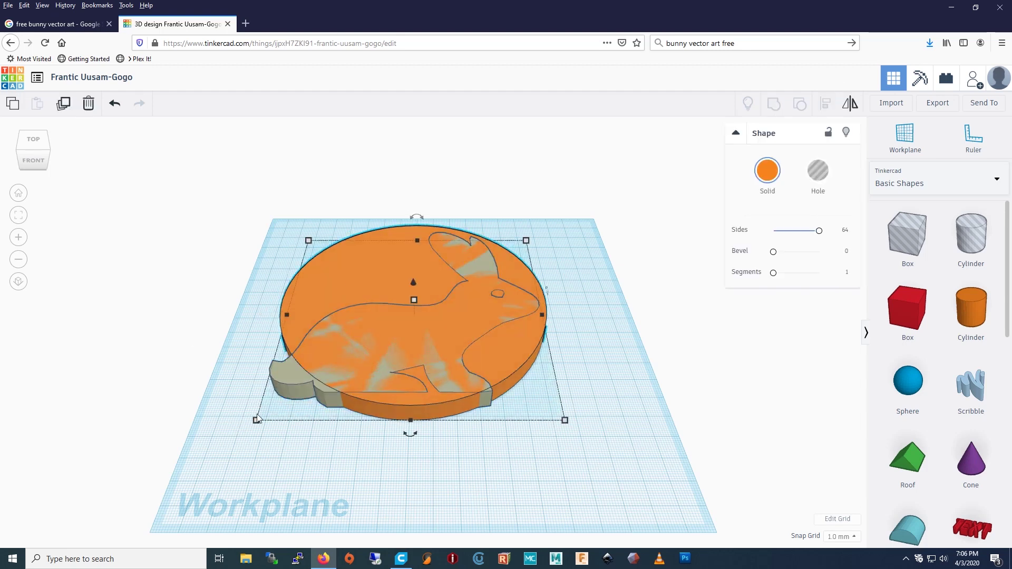
drag(255, 418, 167, 474)
- Re-centre the bunny within the enlarged plate using Align
click(394, 282)
click(283, 456)
click(288, 429)
drag(176, 434, 708, 130)
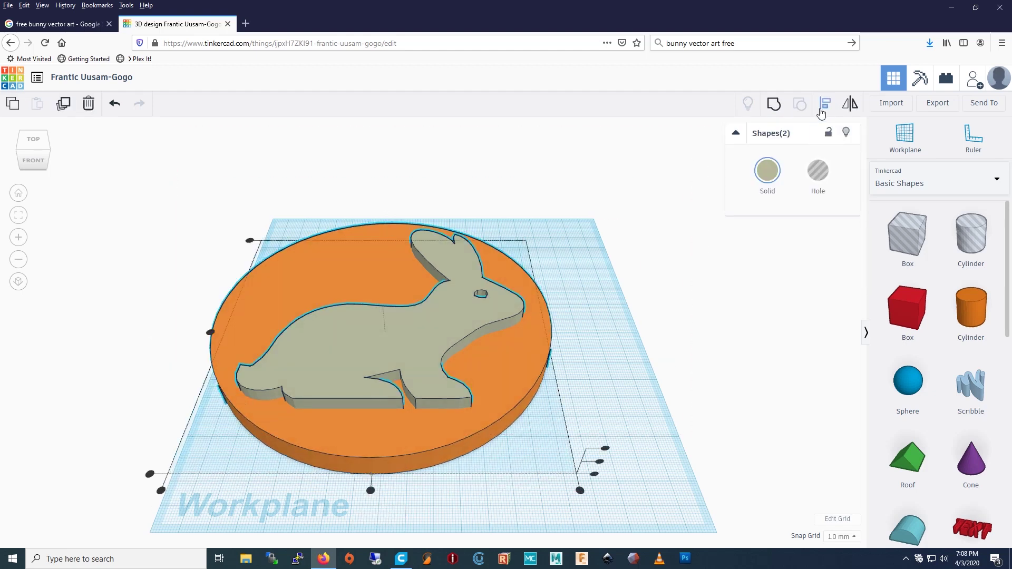
click(210, 332)
click(458, 494)
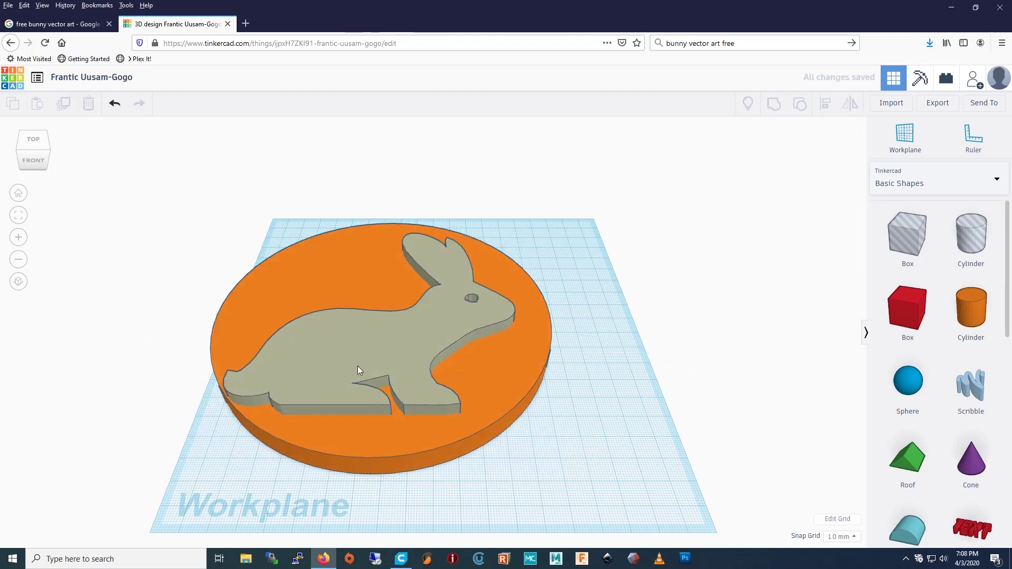
- Lift the bunny 5 mm so it rests on top of the plate
click(358, 366)
drag(393, 285, 391, 276)
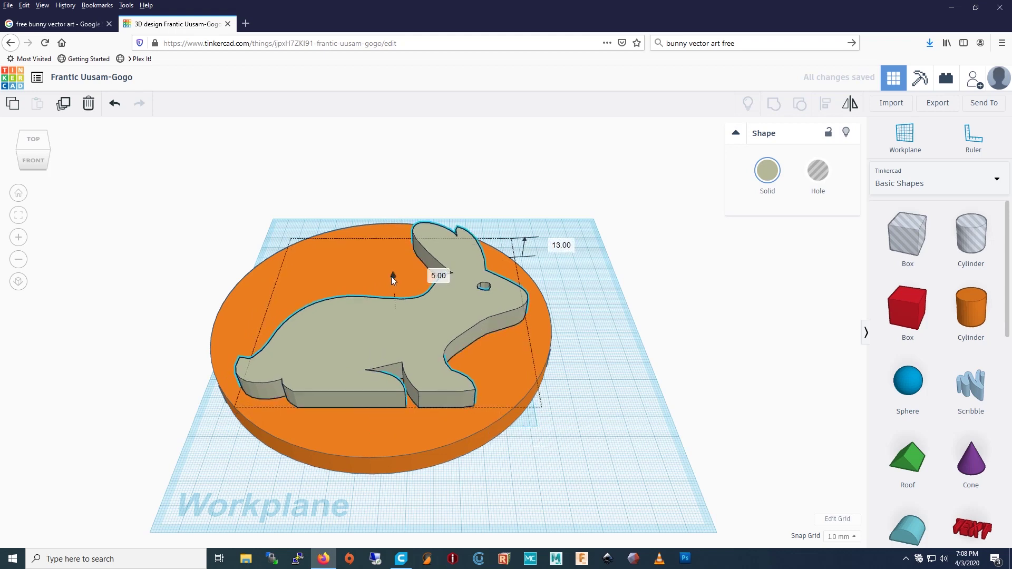
mouse_move(598, 331)
right_down()
mouse_move(596, 291)
mouse_move(565, 286)
mouse_move(580, 324)
mouse_move(618, 336)
mouse_move(576, 324)
mouse_move(603, 331)
right_up()
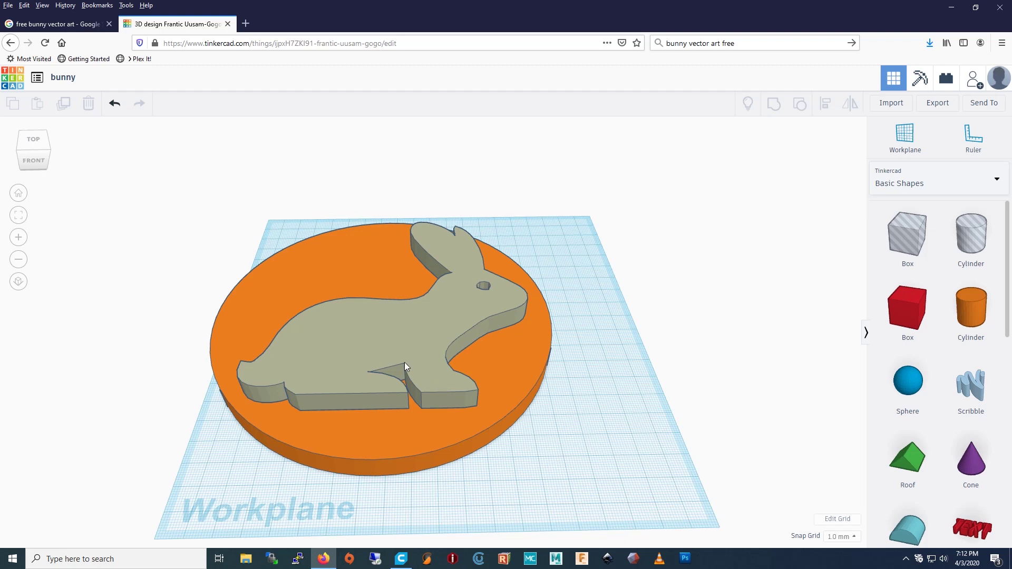
- Shrink bunny and plate together to about 15 × 15 mm, then raise the stamp's height to 8
drag(382, 348, 577, 273)
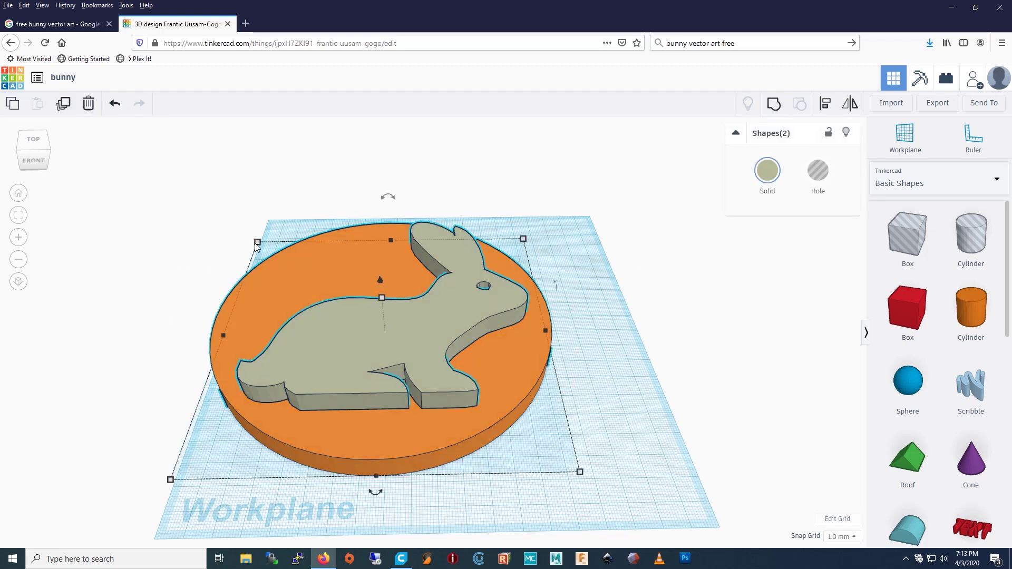
mouse_move(258, 244)
drag(258, 244, 547, 438)
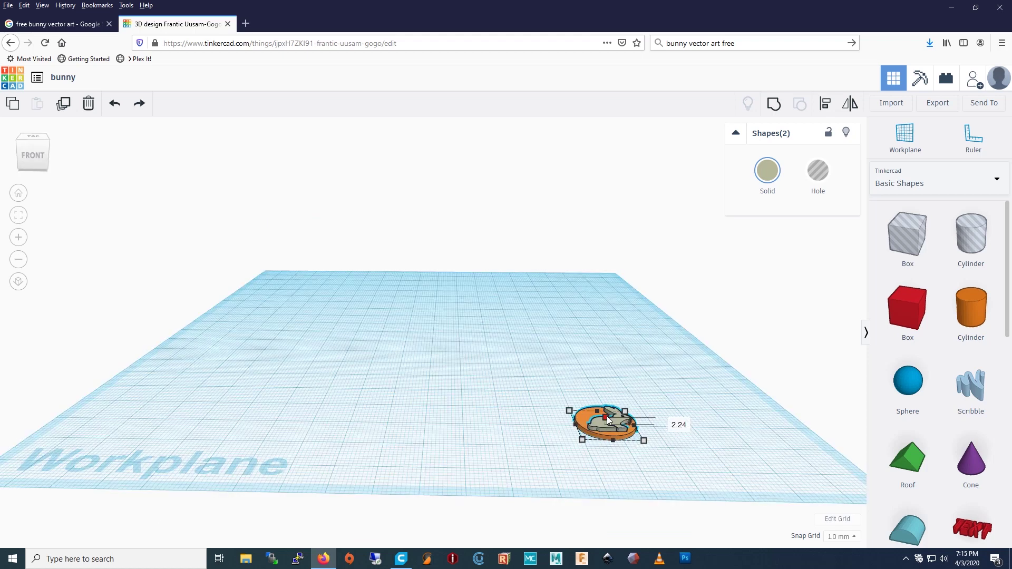
drag(609, 420, 607, 388)
right_drag(607, 388, 618, 424)
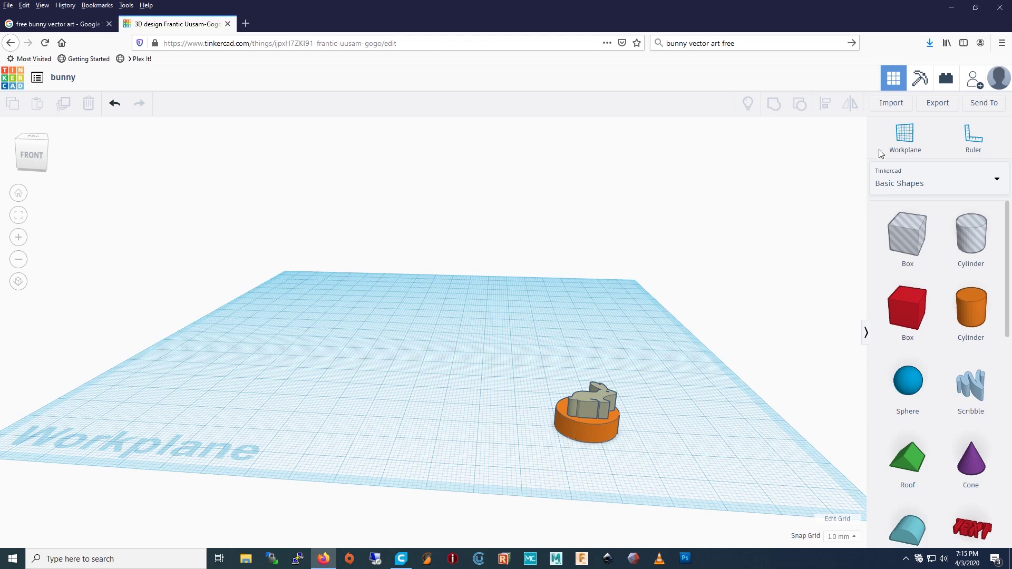
- Export the design as bunny.stl into the Desktop\Stamp folder
click(937, 102)
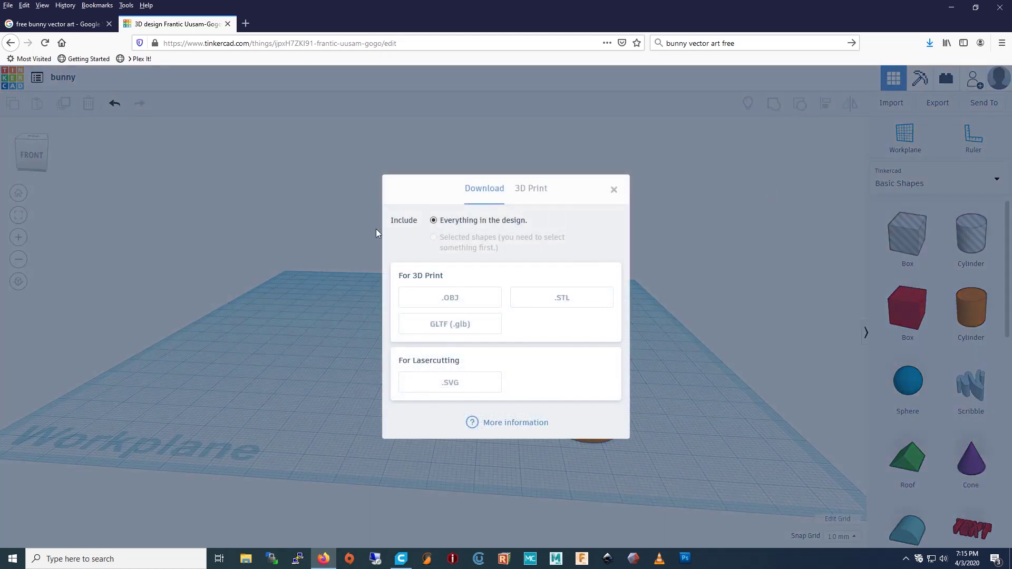
click(546, 299)
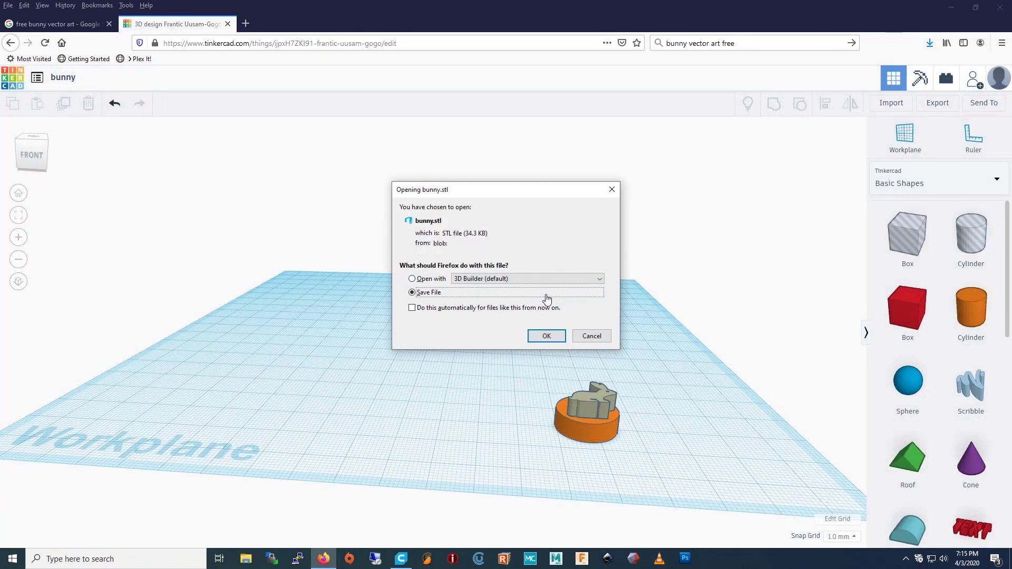
click(546, 336)
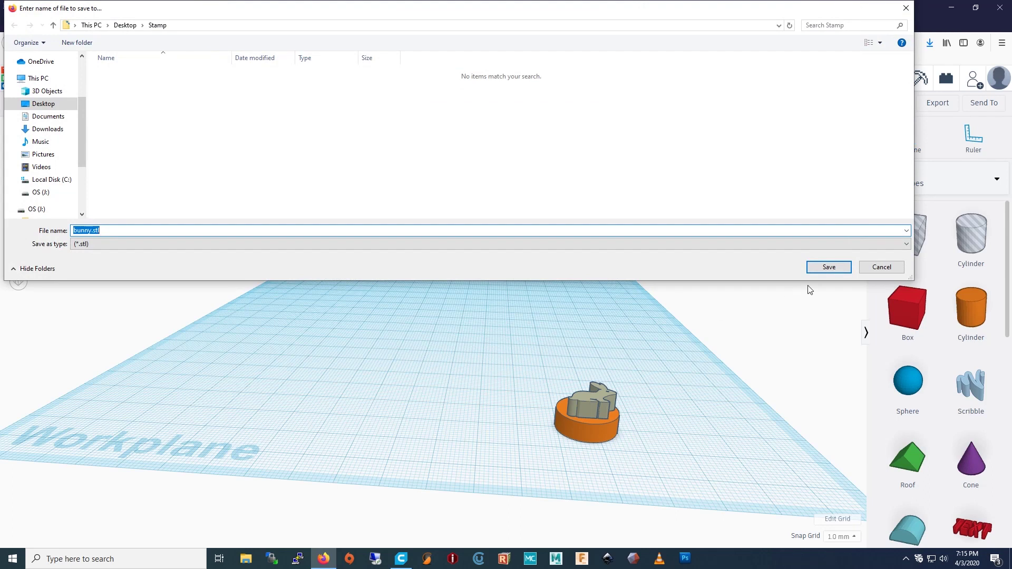
click(828, 269)
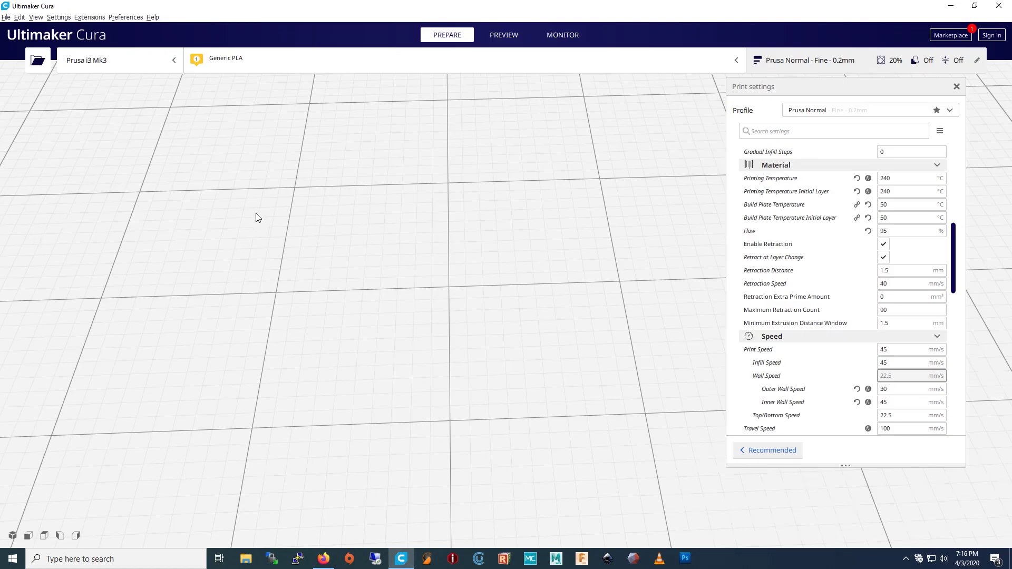
- Load bunny.stl from Desktop\Stamp onto Cura's build plate
right_drag(258, 217, 204, 208)
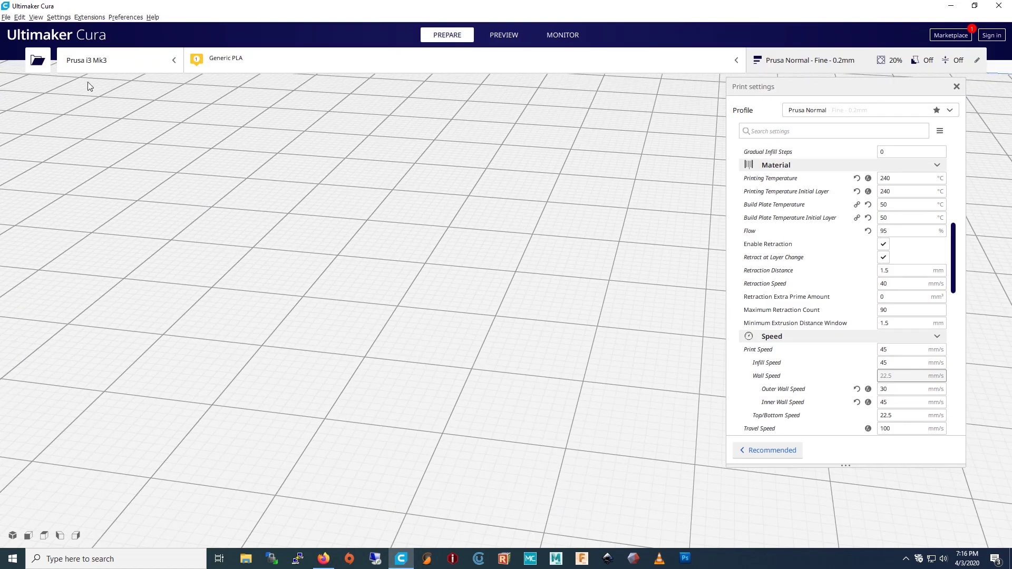
click(45, 61)
click(101, 90)
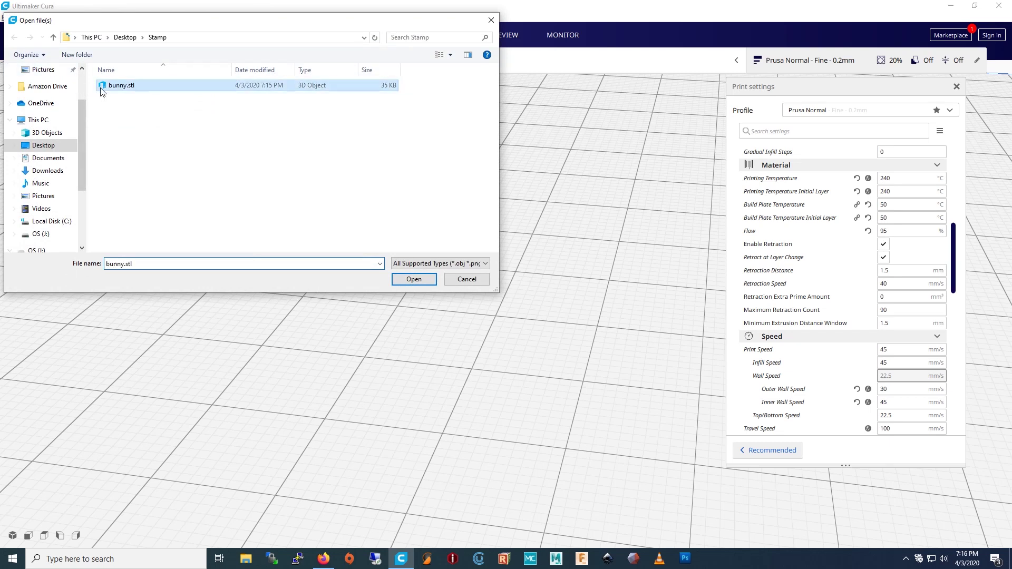
click(414, 280)
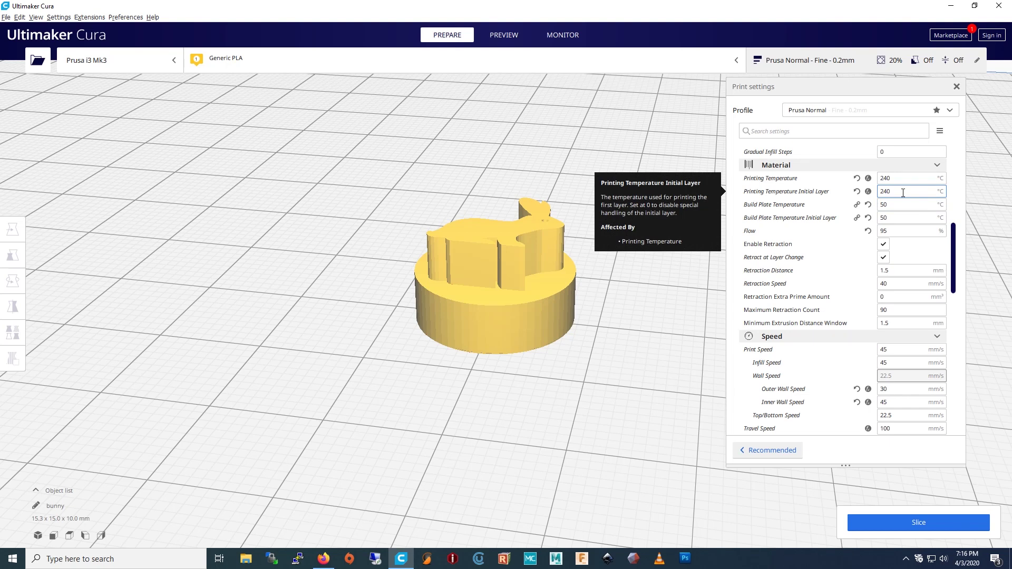
- Slice the bunny stamp and preview its layers up to layer 31
click(906, 518)
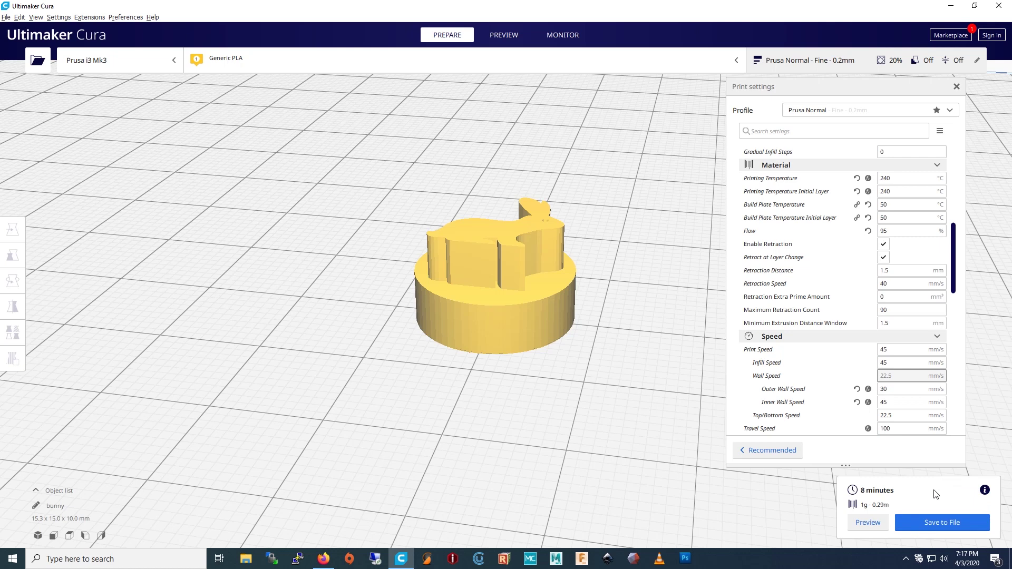
click(855, 523)
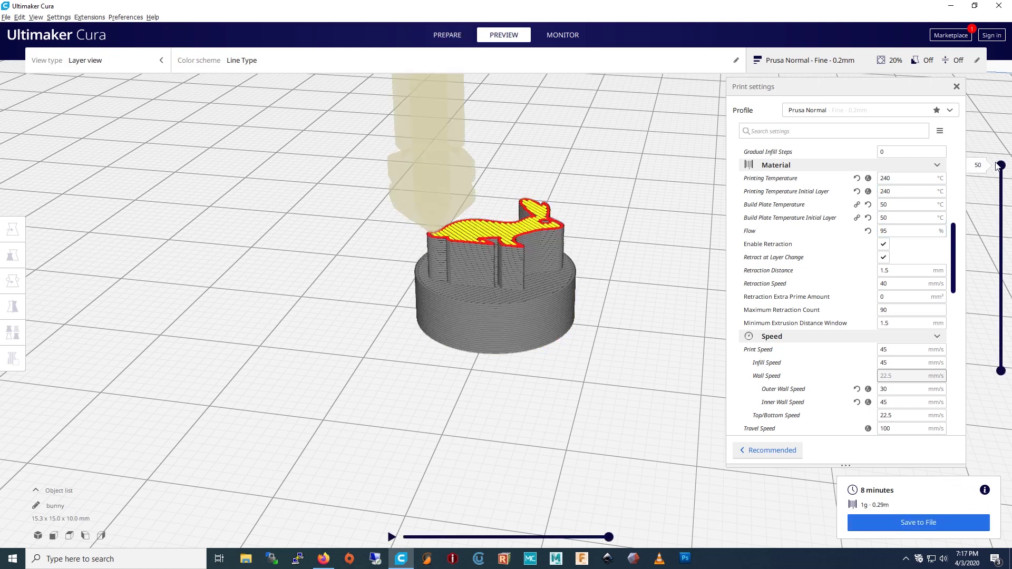
mouse_move(1004, 166)
mouse_down()
mouse_move(998, 367)
mouse_move(1009, 164)
mouse_up()
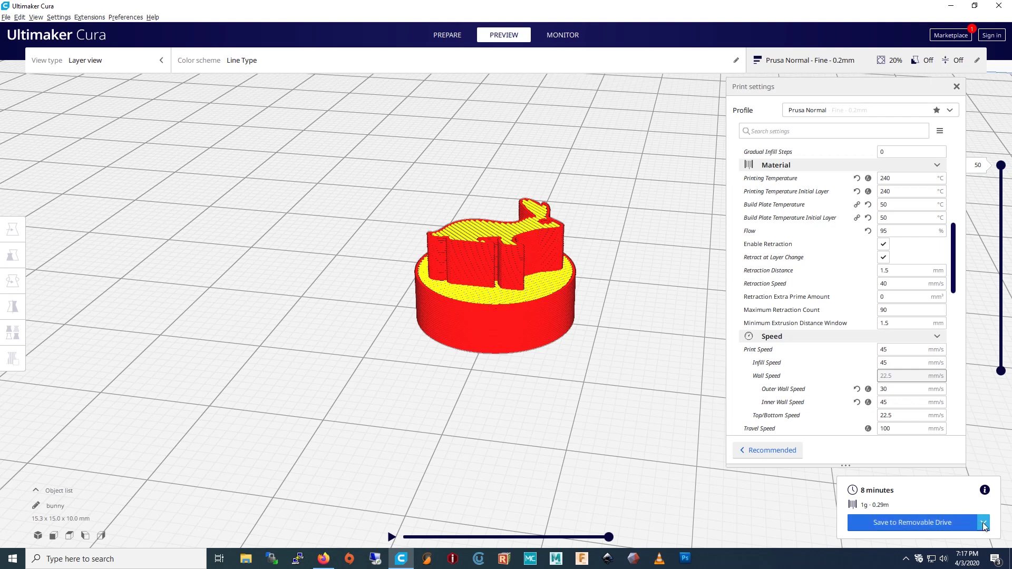
- Save bunny.gcode to the removable drive PRUSAI3MK3 and safely eject it
click(982, 523)
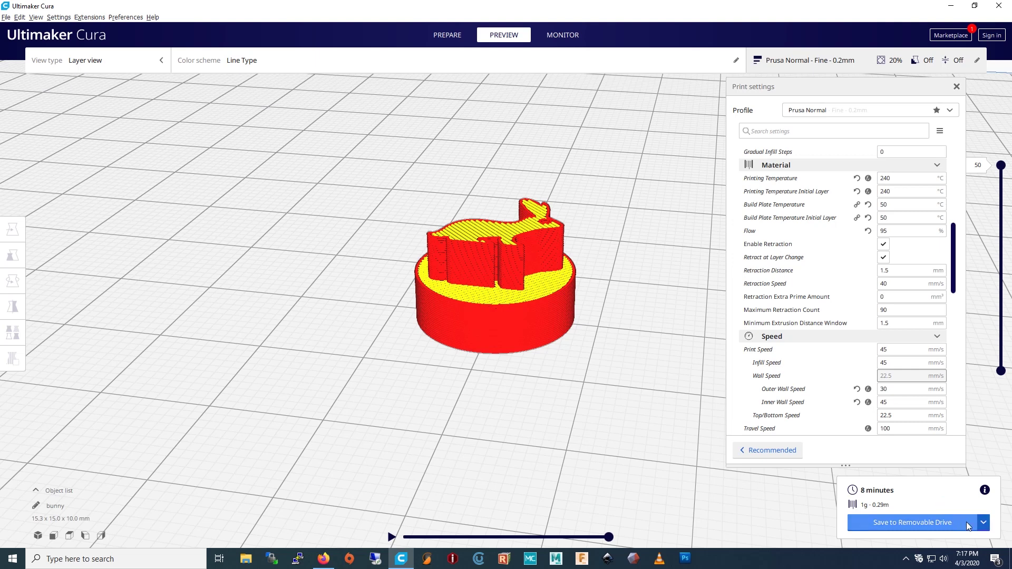
click(957, 519)
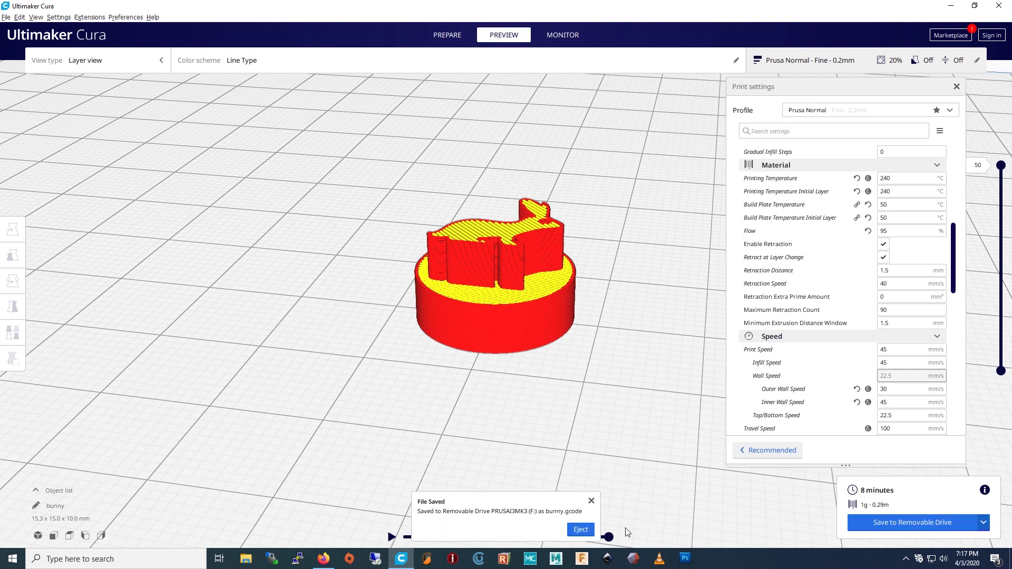
click(581, 529)
click(591, 514)
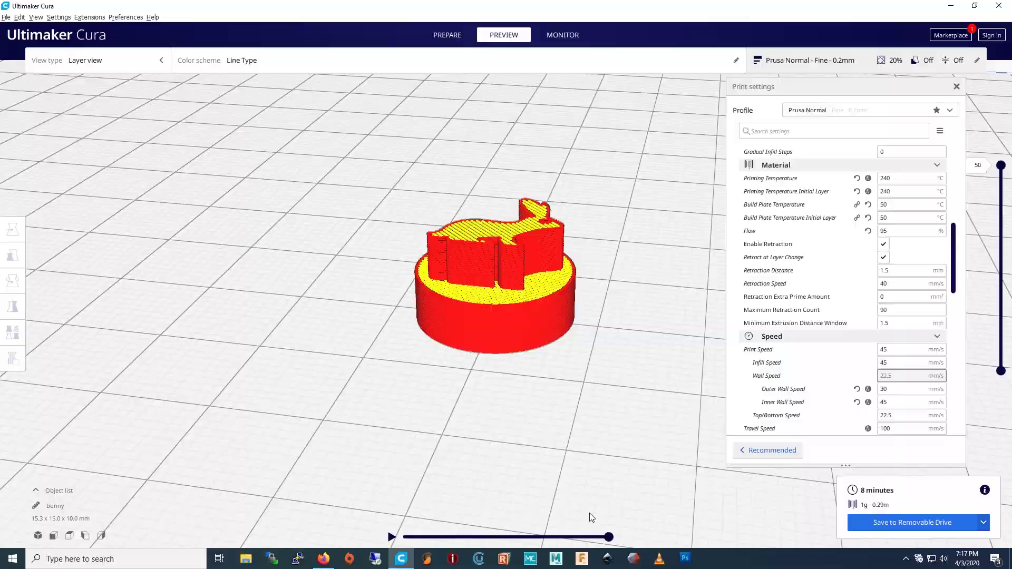